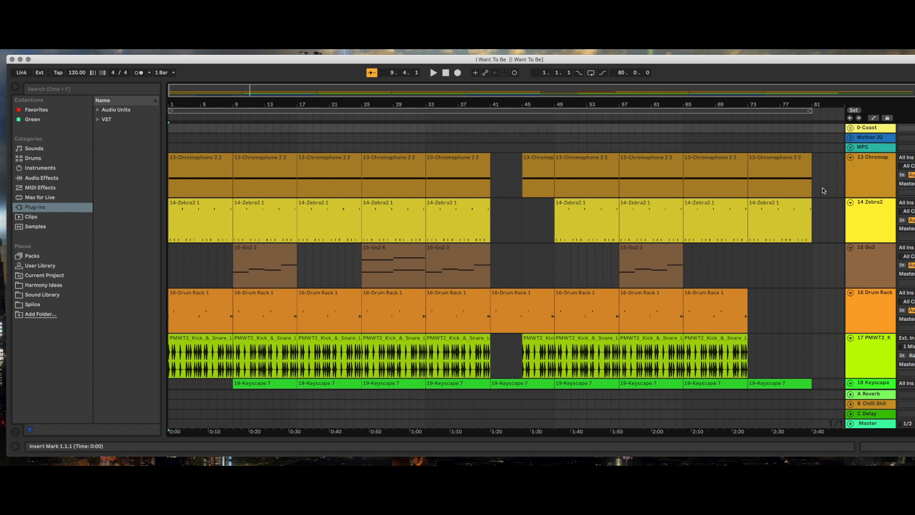
Open the Chromaphone instrument on track 13, play the song from the start to hear it, then close its window and stop playback.
double_click(871, 170)
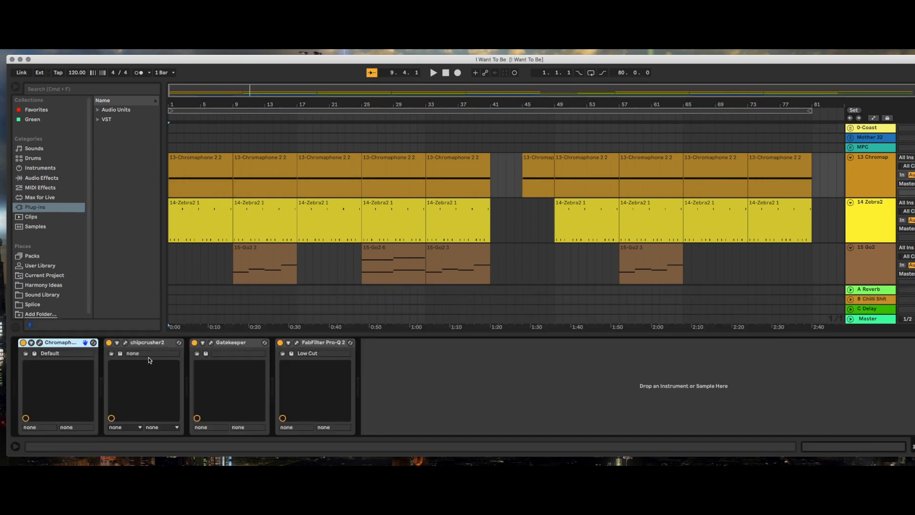
click(39, 343)
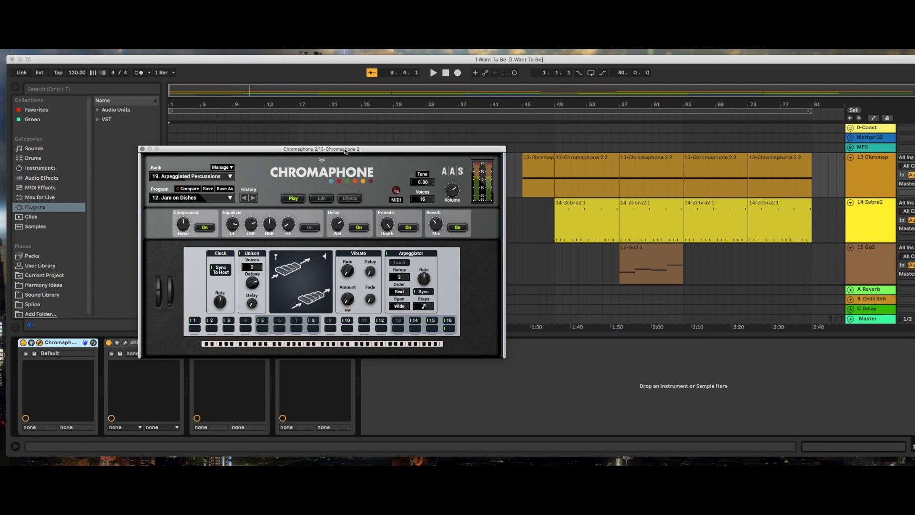
drag(344, 149, 454, 155)
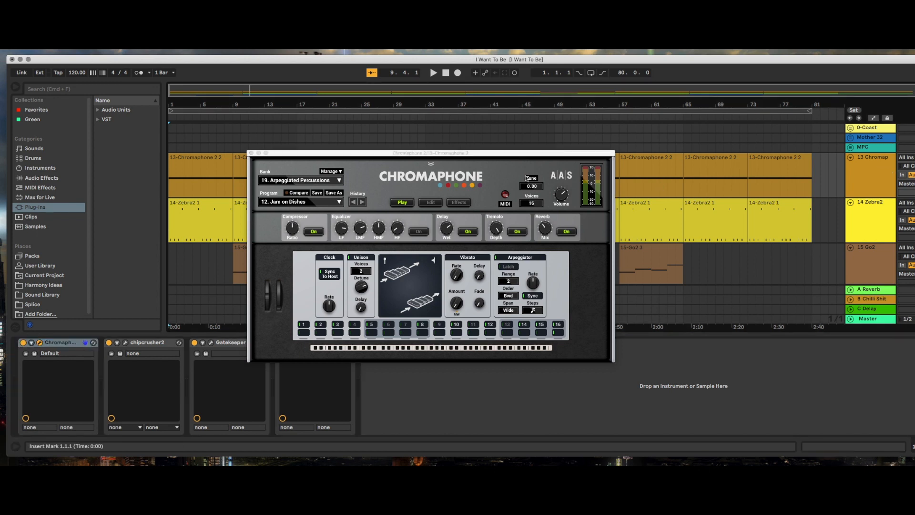
click(434, 72)
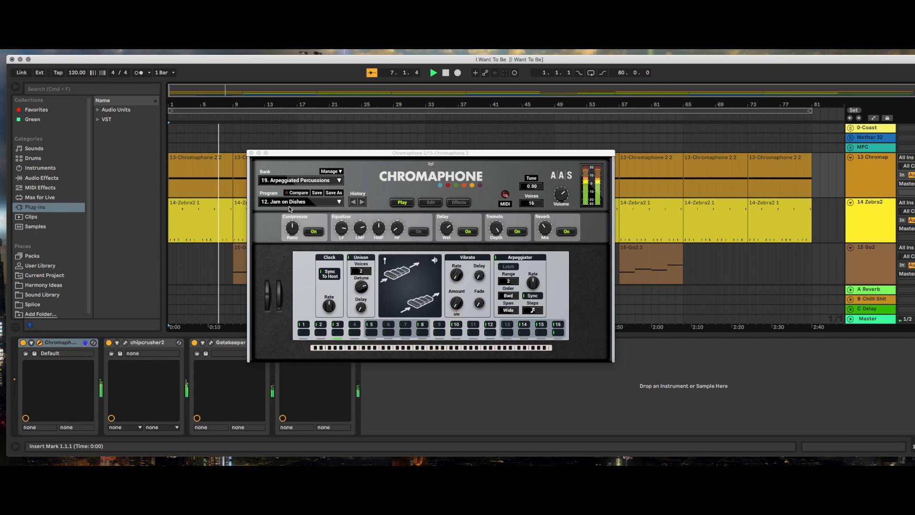
click(251, 153)
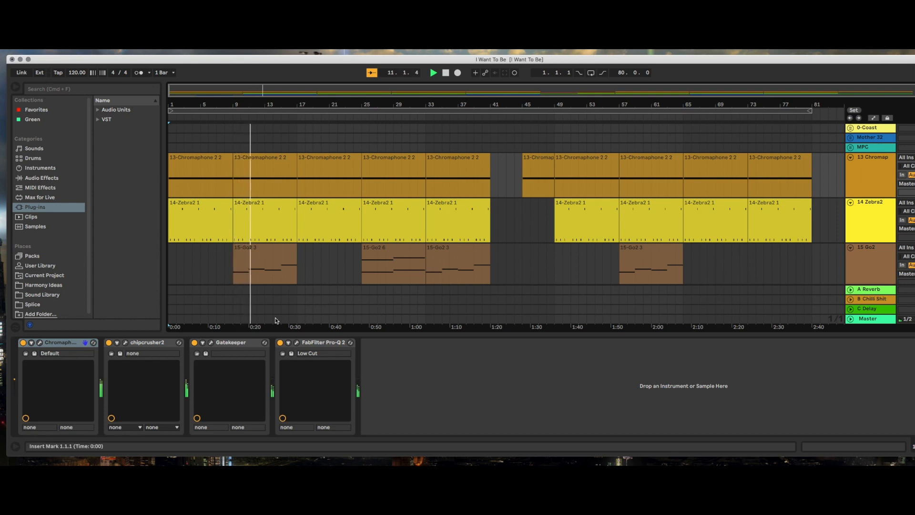
key(space)
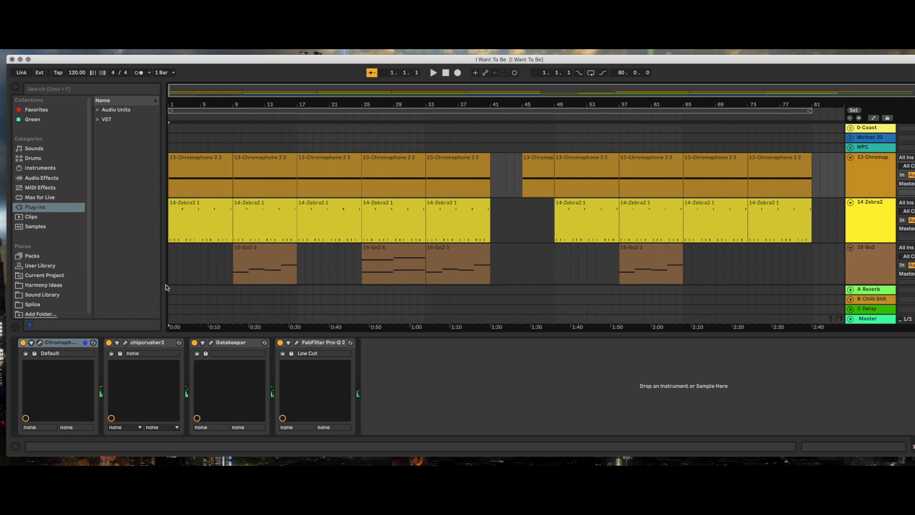
Open chipcrusher on the Chromaphone track and browse its Big, Emulative and Color Space preset categories, keeping the current preset and closing the window.
click(126, 342)
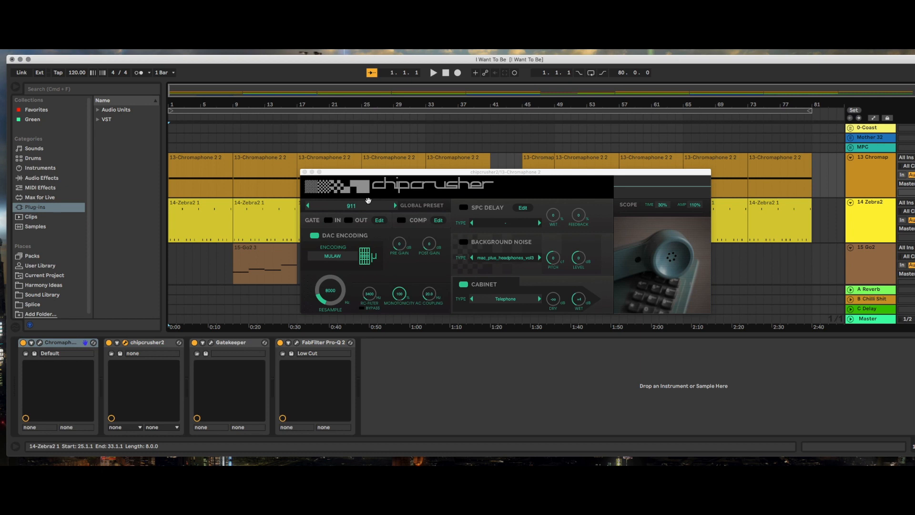
click(352, 206)
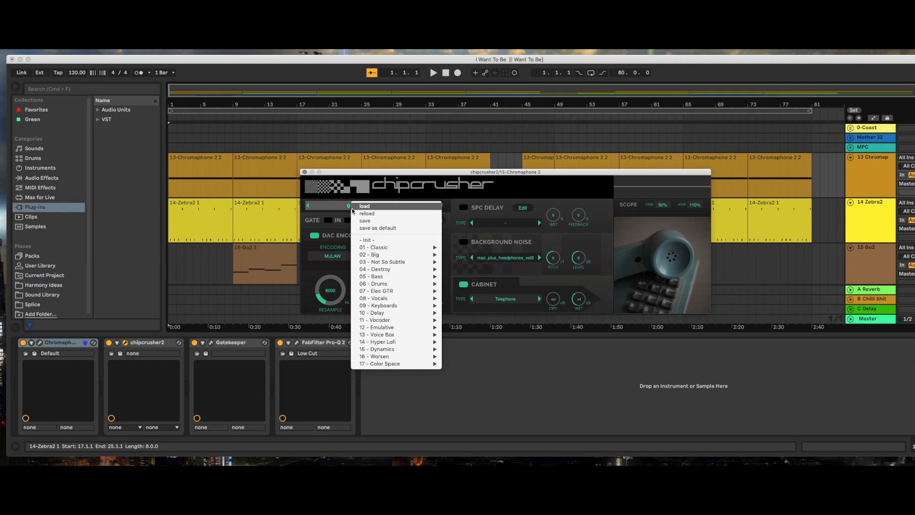
mouse_move(364, 256)
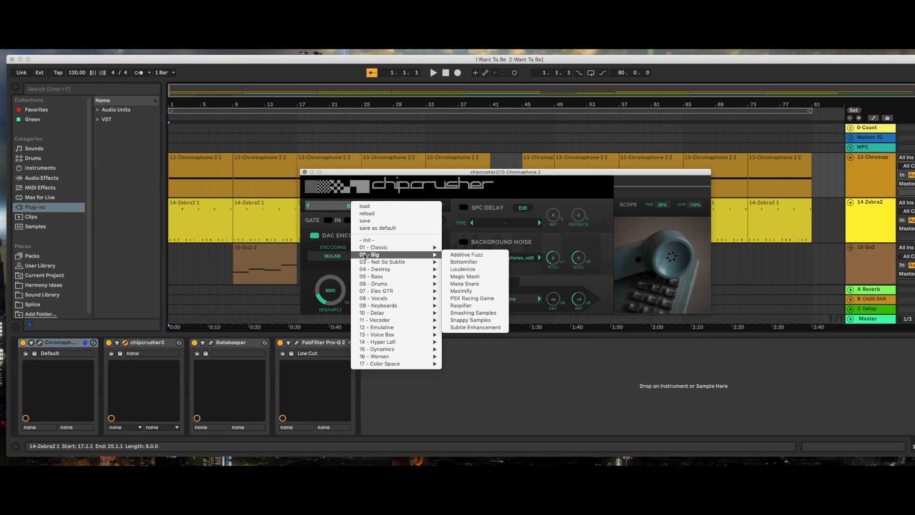
mouse_move(376, 328)
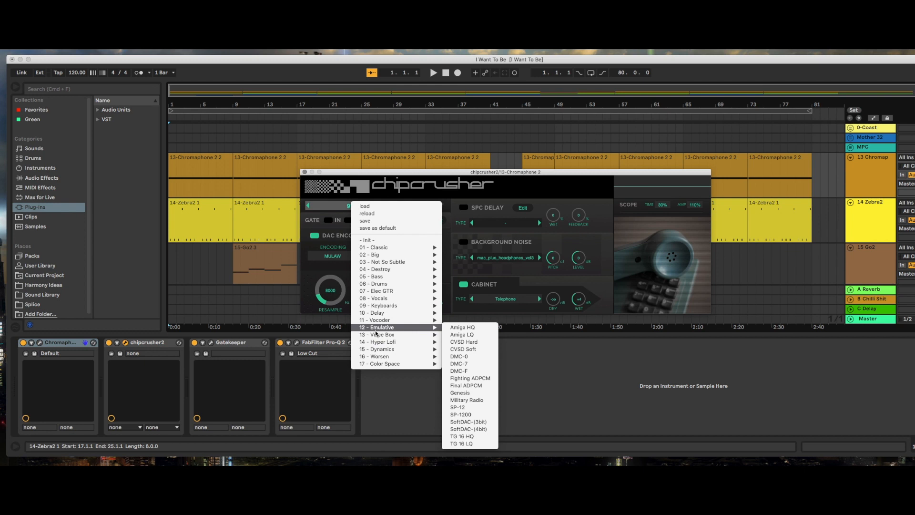
mouse_move(384, 365)
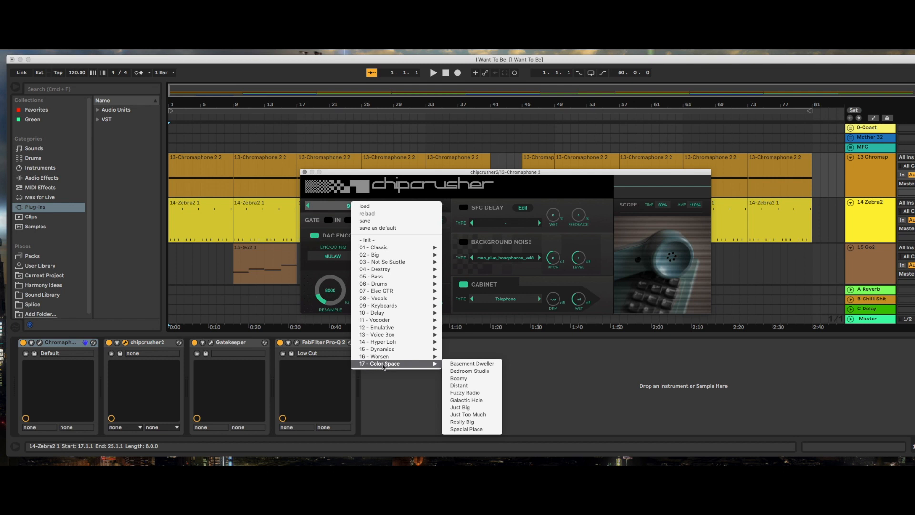
mouse_move(390, 250)
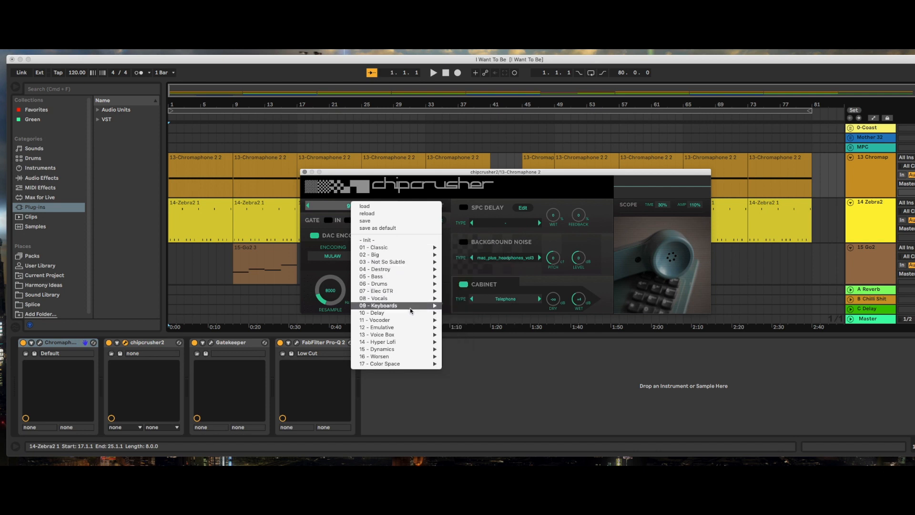
mouse_move(405, 327)
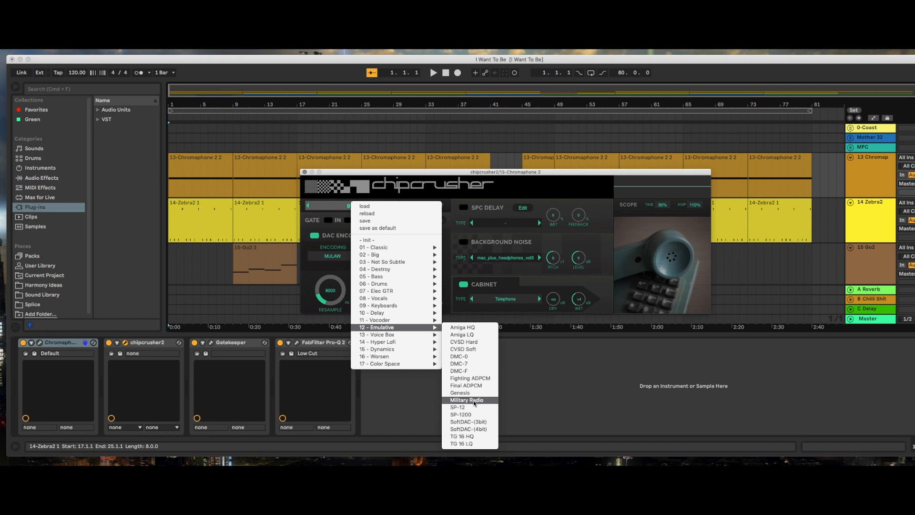
click(515, 192)
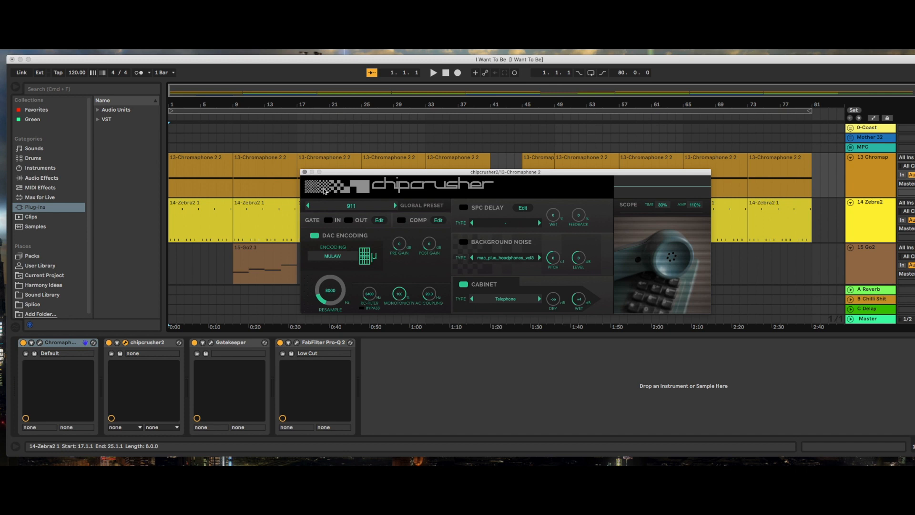
drag(356, 177, 324, 167)
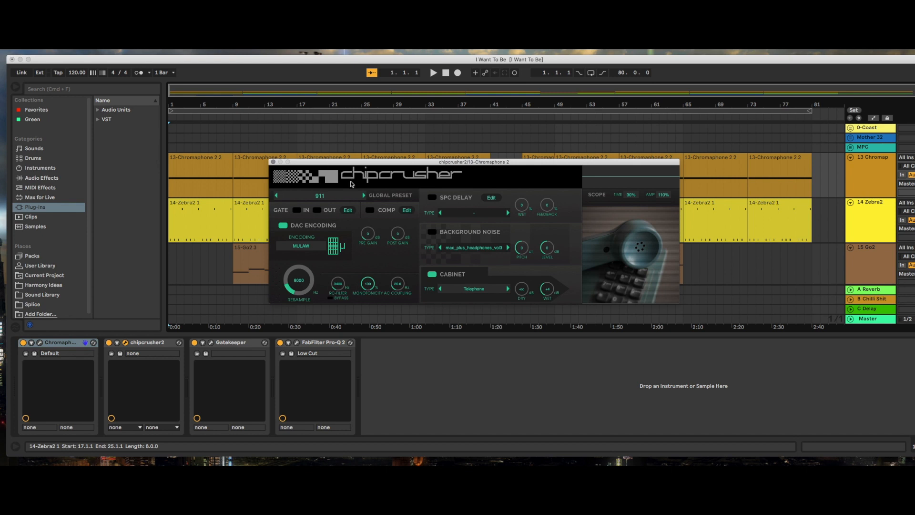
click(272, 162)
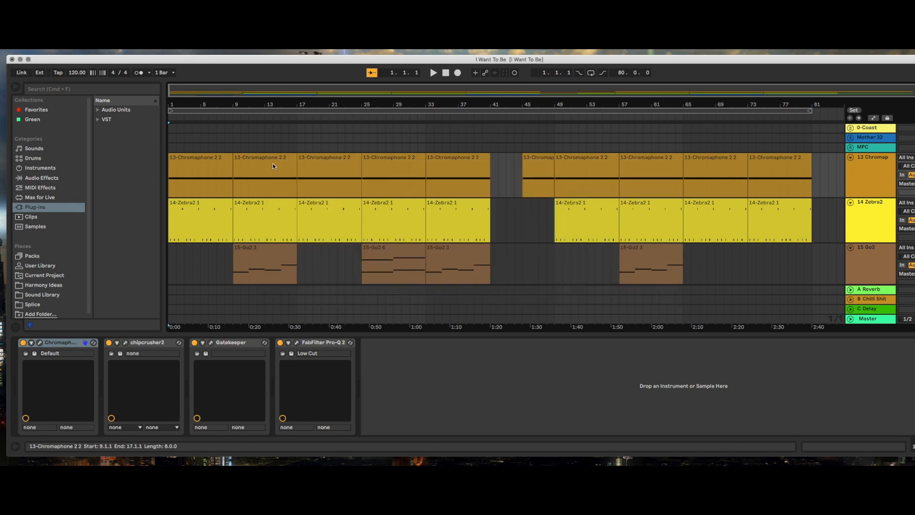
Open Gatekeeper on the Chromaphone track and browse its preset categories, including Ducking, without changing the preset, and close its window.
click(212, 343)
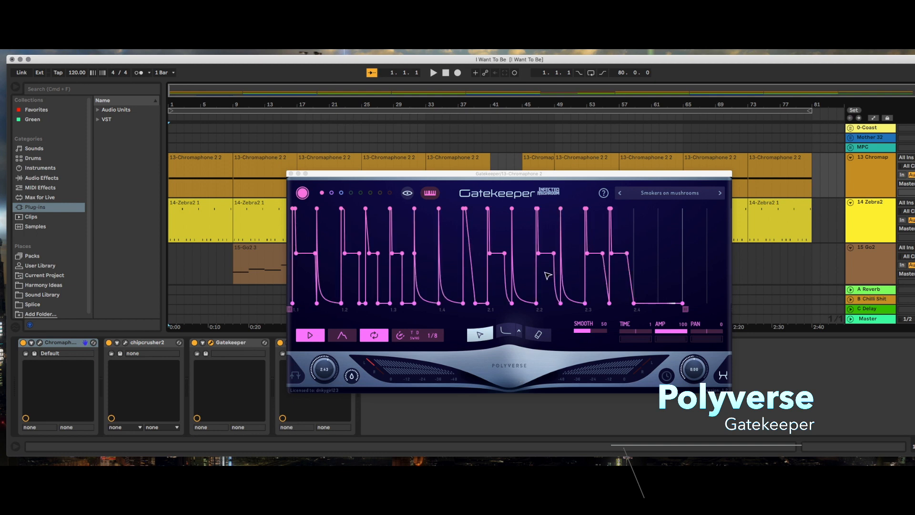
click(679, 194)
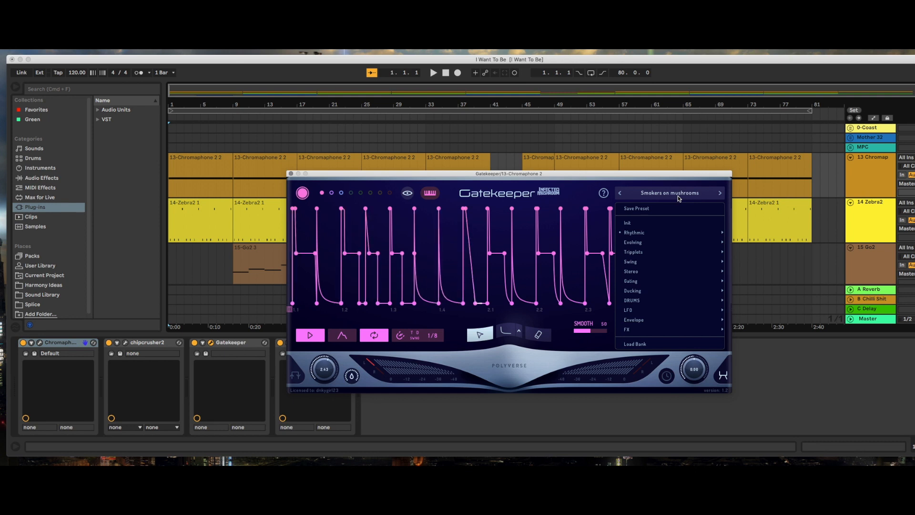
mouse_move(642, 293)
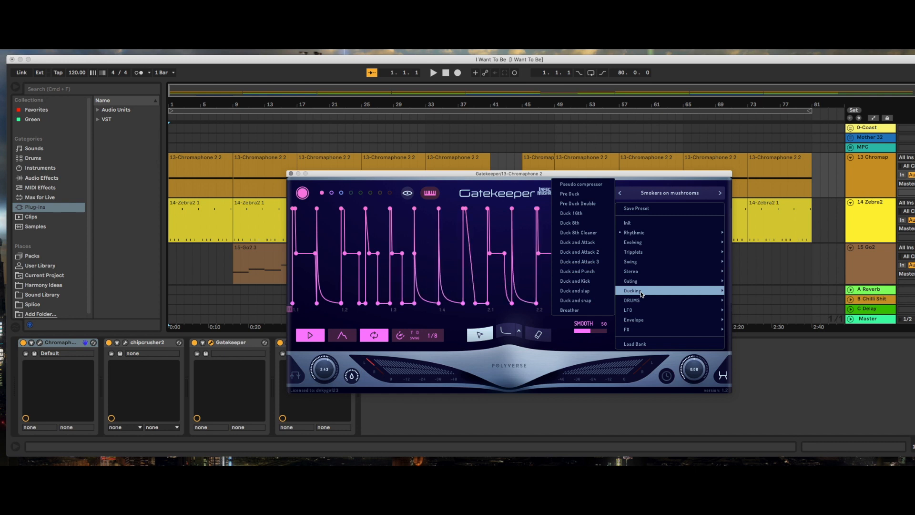
click(573, 194)
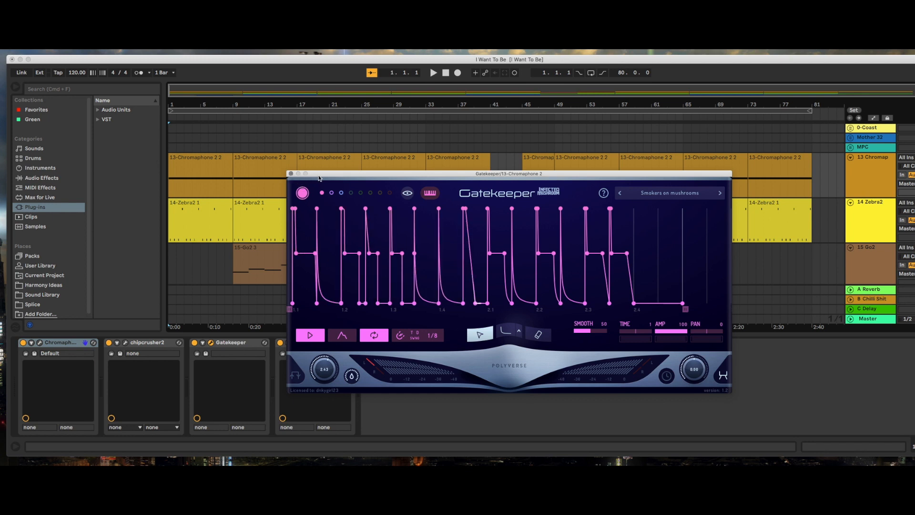
drag(319, 179, 322, 163)
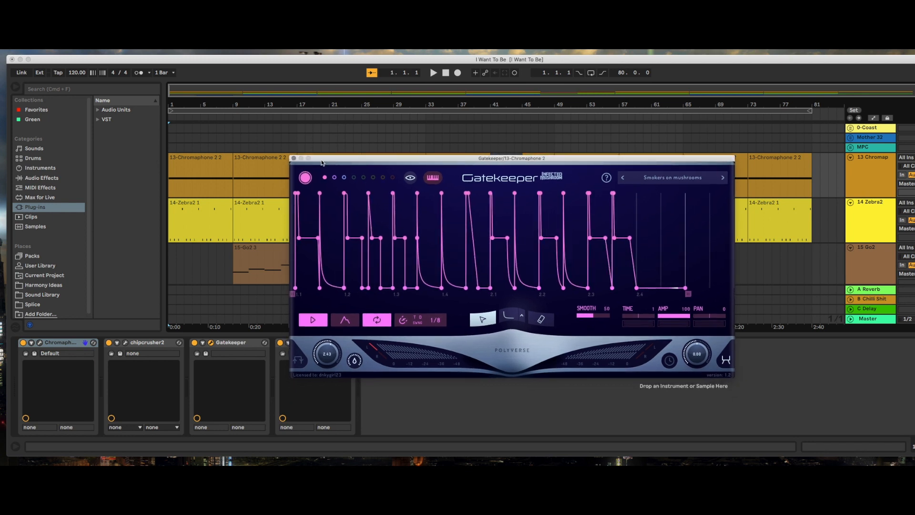
click(294, 159)
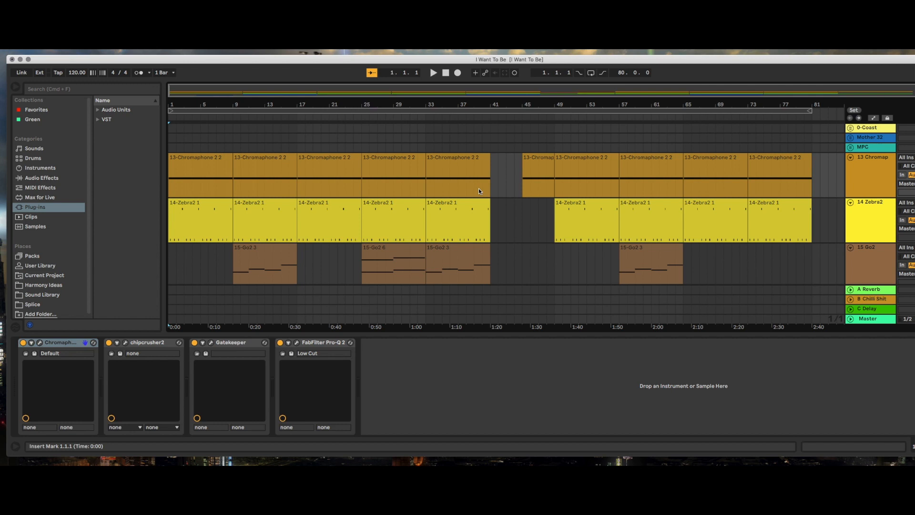
Show the device chain of the Zebra2 track and play the song from the start, stopping around bar 8.
scroll(479, 190, down, 2)
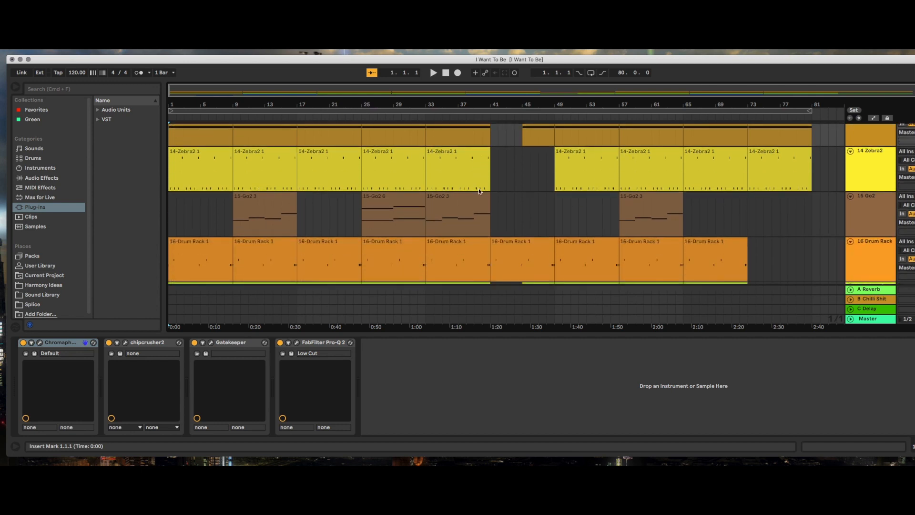
scroll(479, 190, up, 1)
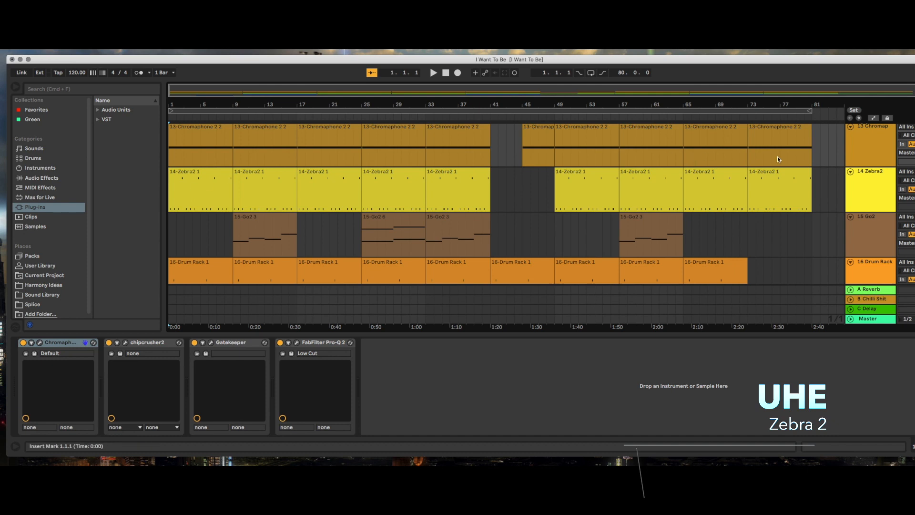
click(869, 187)
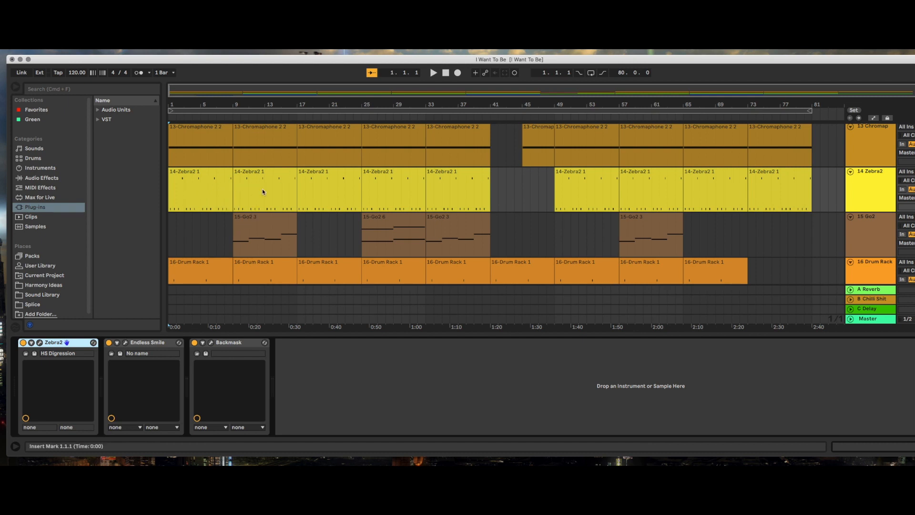
click(873, 186)
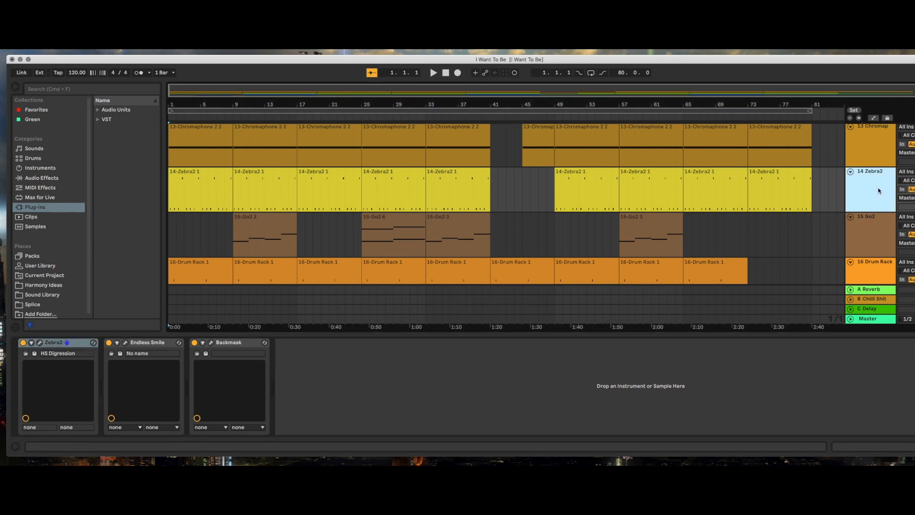
click(433, 75)
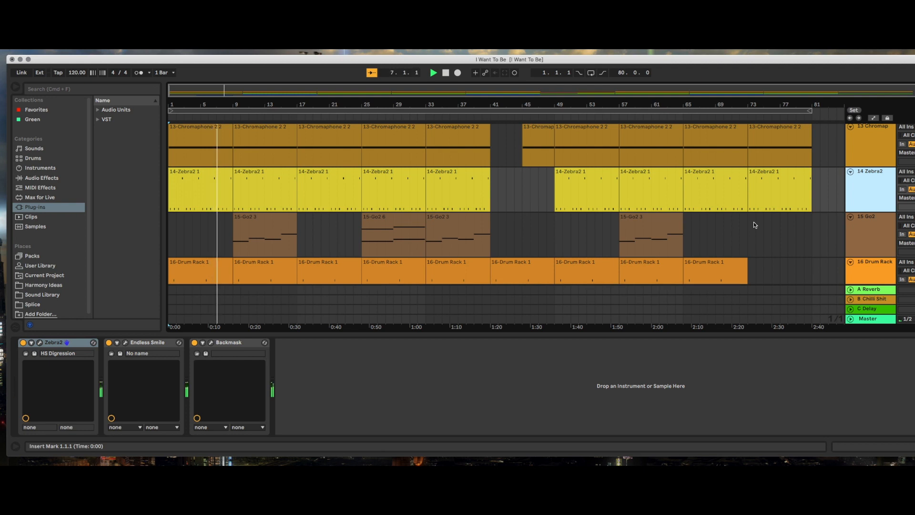
click(444, 74)
Examine the arrangement's tracks and their clips, from Chromaphone down through drums, Keyscape, Kontakt and Arcade to the audio tracks.
scroll(582, 218, down, 3)
scroll(582, 218, up, 4)
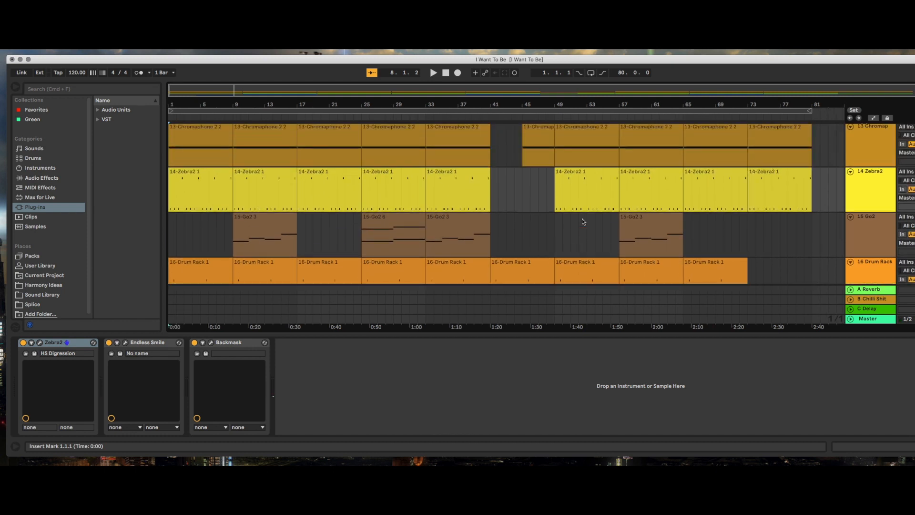
scroll(582, 220, down, 1)
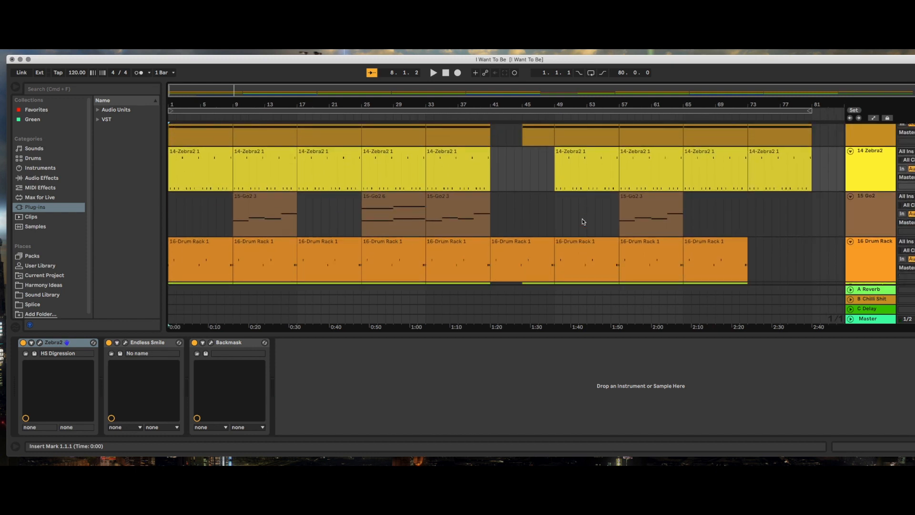
scroll(582, 222, down, 1)
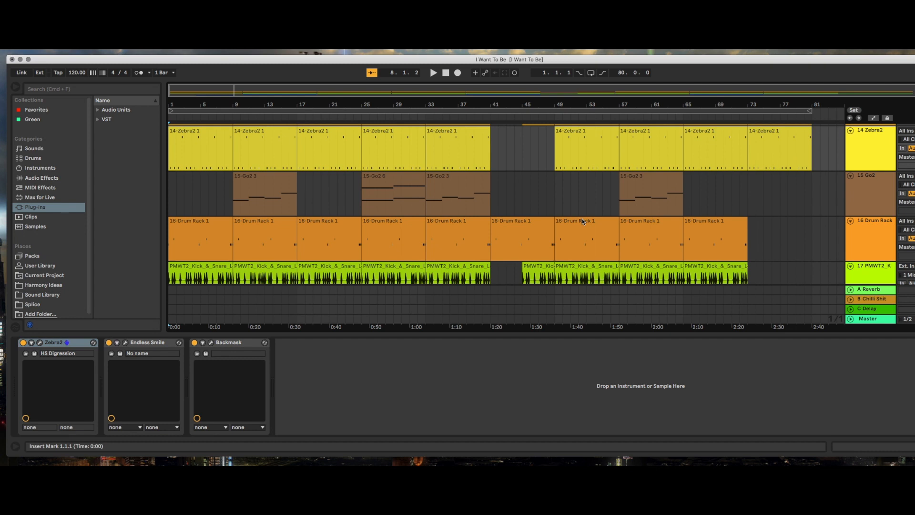
scroll(583, 221, down, 3)
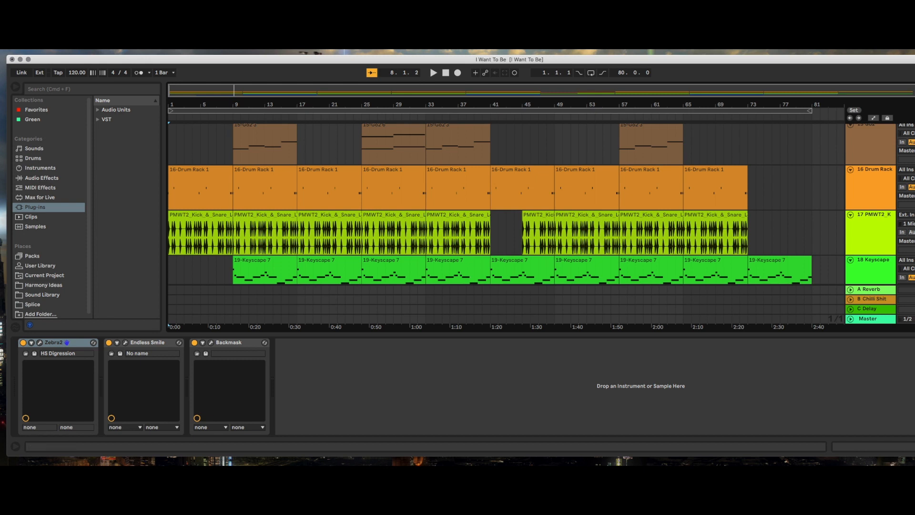
scroll(541, 204, up, 7)
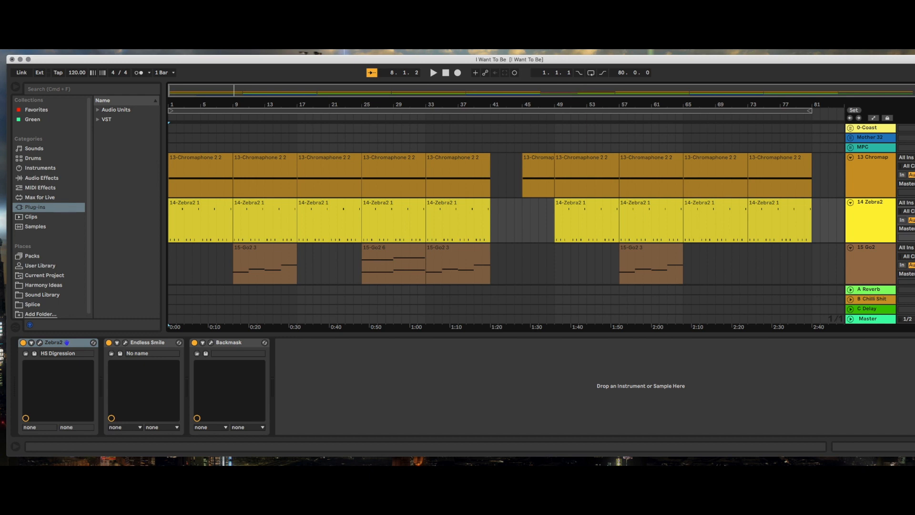
scroll(540, 203, down, 15)
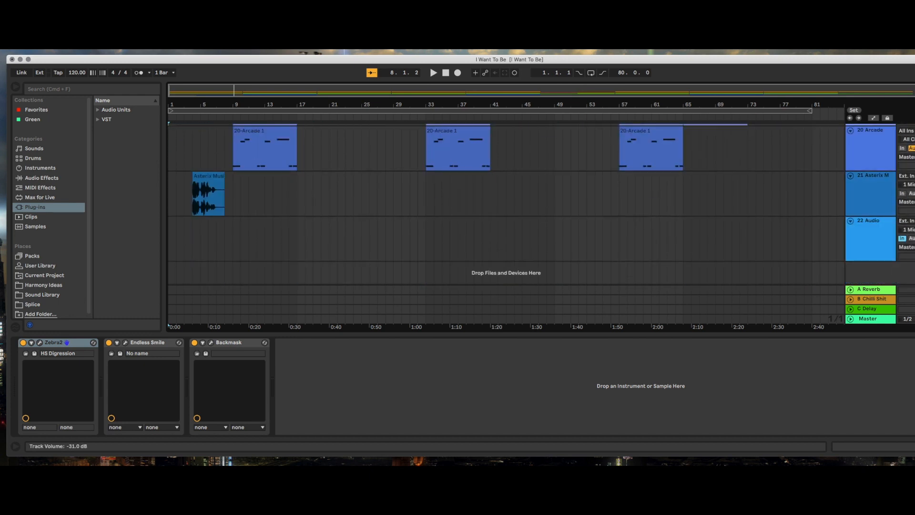
scroll(505, 200, up, 3)
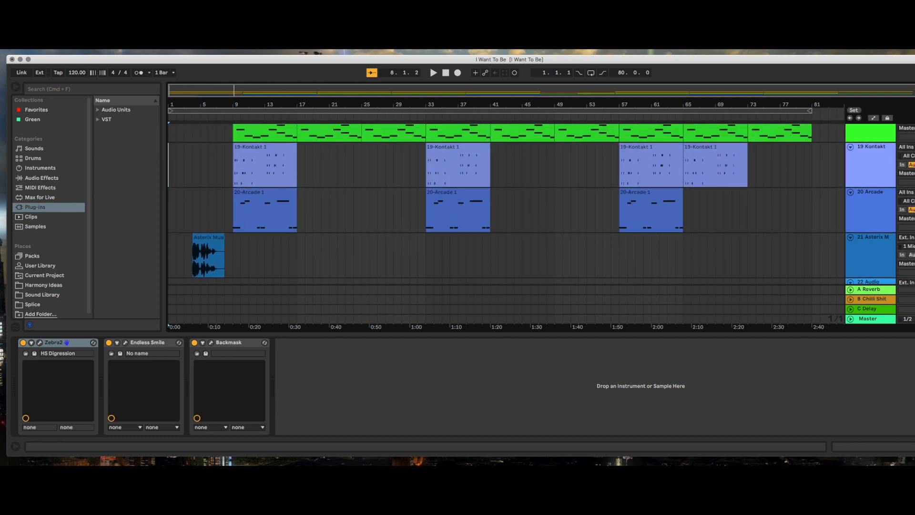
scroll(506, 204, up, 5)
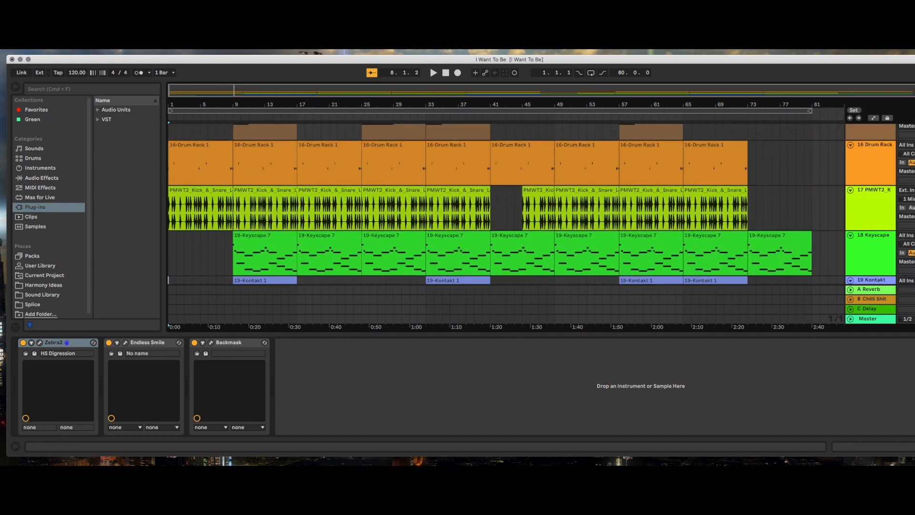
Play the song from the start and stop around bar 11, viewing the tracks from Chromaphone down to Keyscape.
scroll(505, 210, up, 4)
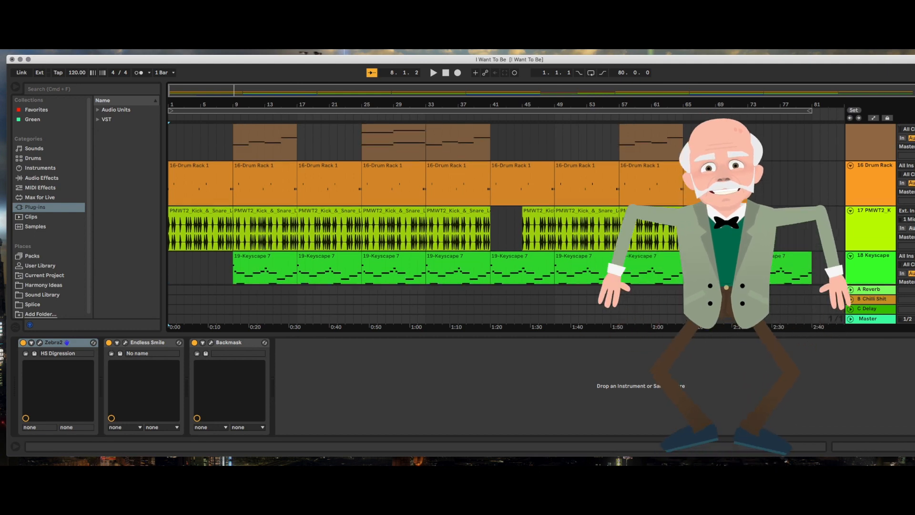
scroll(506, 210, up, 3)
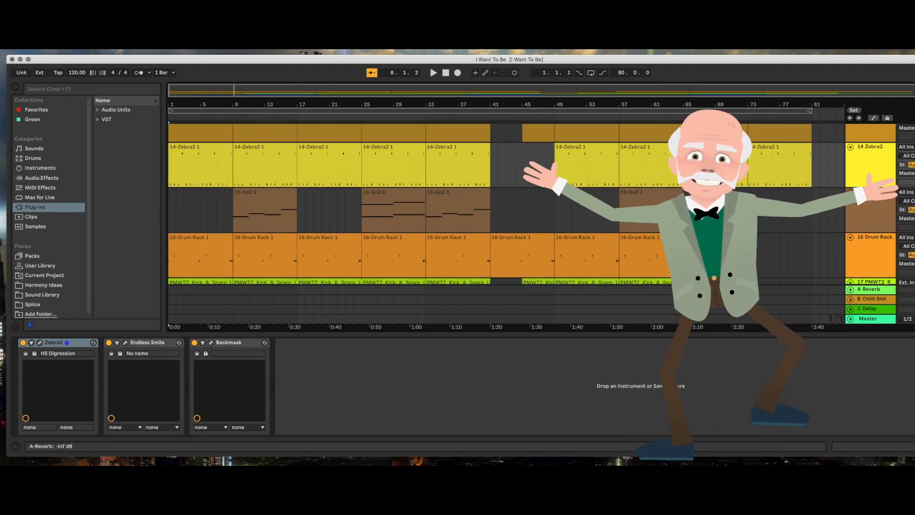
scroll(505, 210, up, 1)
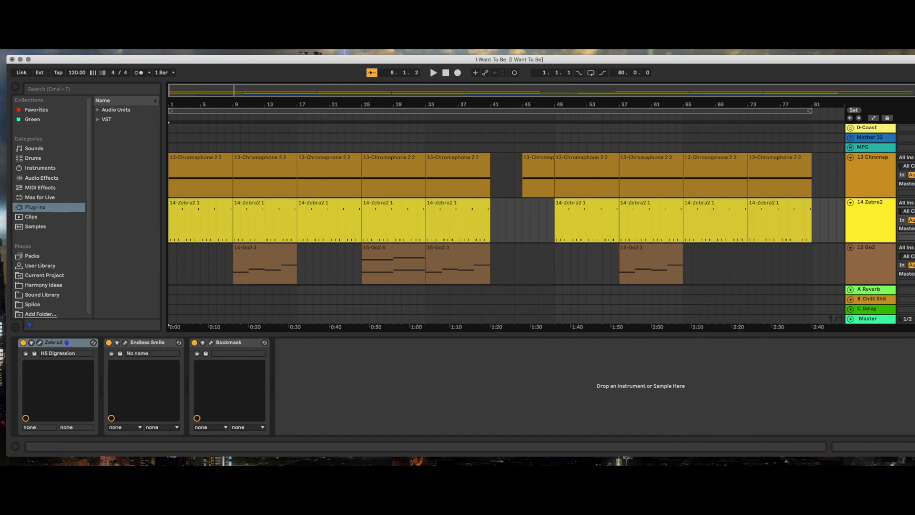
scroll(506, 205, down, 10)
scroll(505, 205, up, 8)
scroll(505, 205, up, 4)
click(446, 74)
key(space)
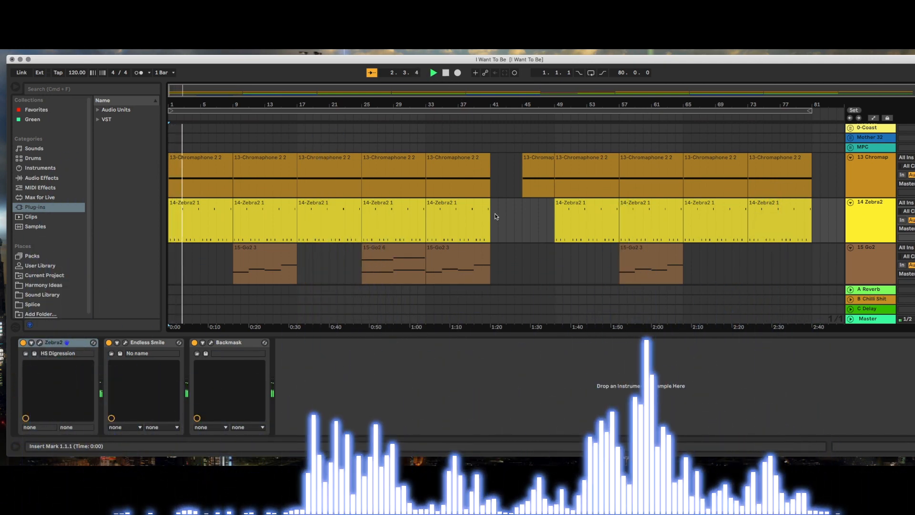
scroll(494, 213, down, 5)
scroll(495, 214, down, 4)
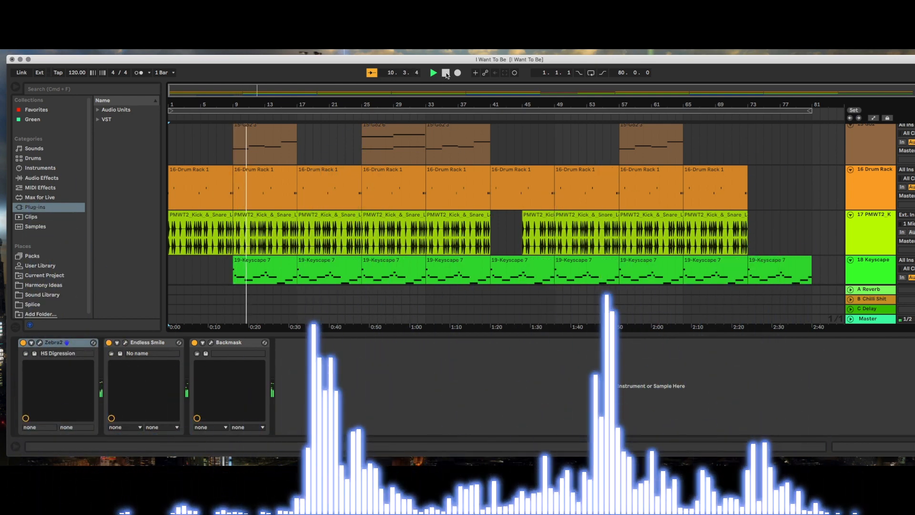
click(445, 73)
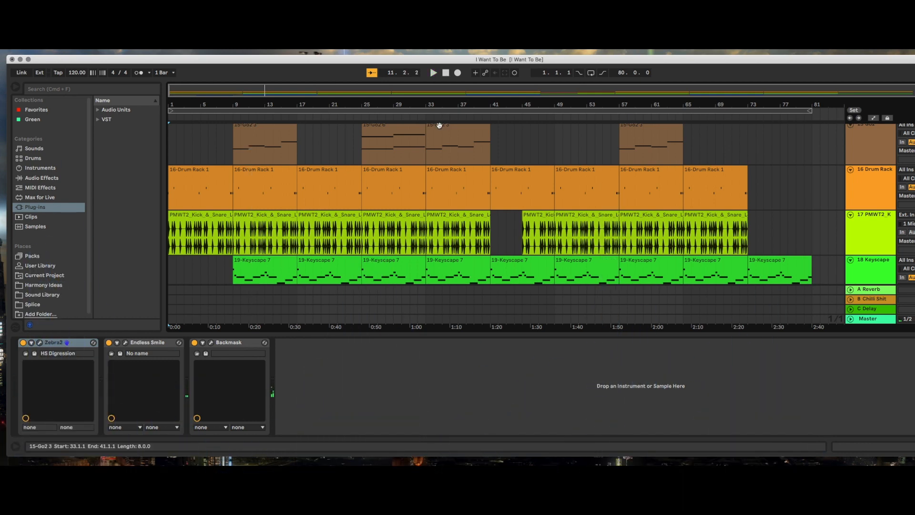
Return the playback position to the song's start and examine the clips from Chromaphone down to Kontakt.
scroll(439, 125, up, 5)
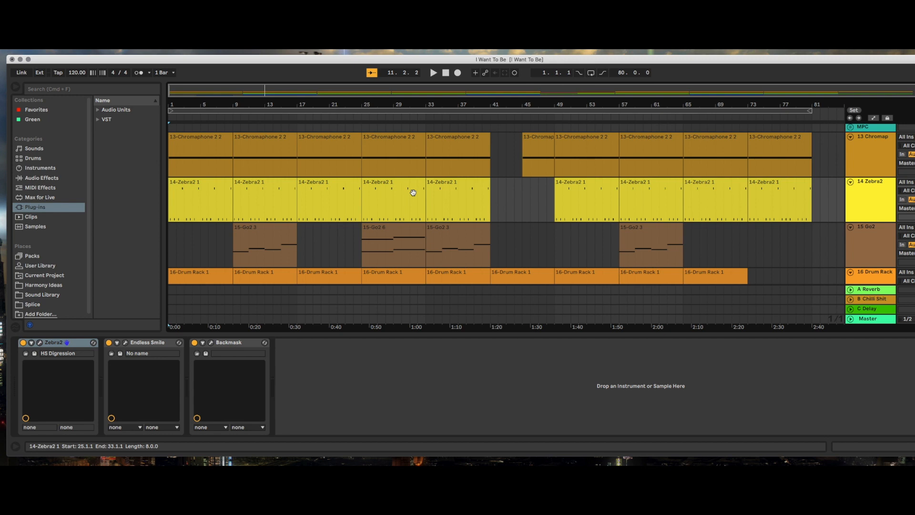
scroll(413, 193, up, 2)
click(446, 73)
scroll(550, 172, down, 4)
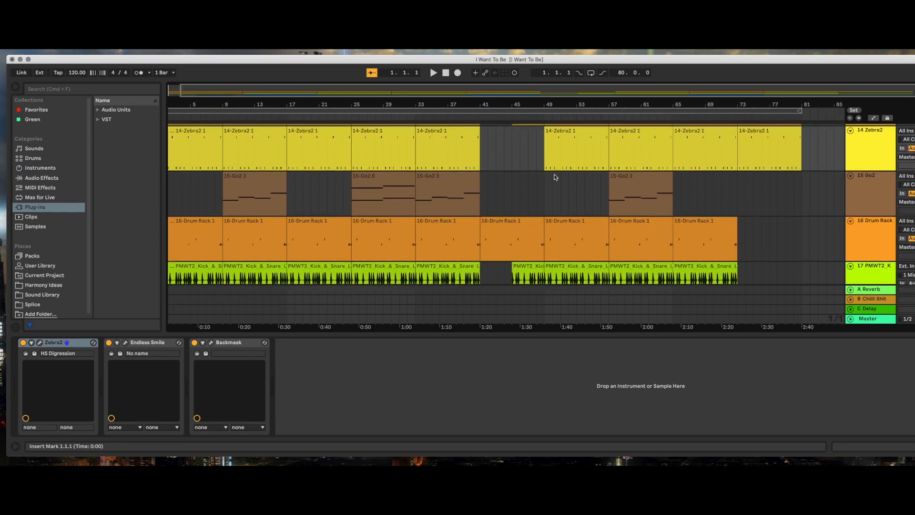
scroll(556, 178, down, 1)
scroll(555, 177, left, 1)
scroll(556, 177, down, 8)
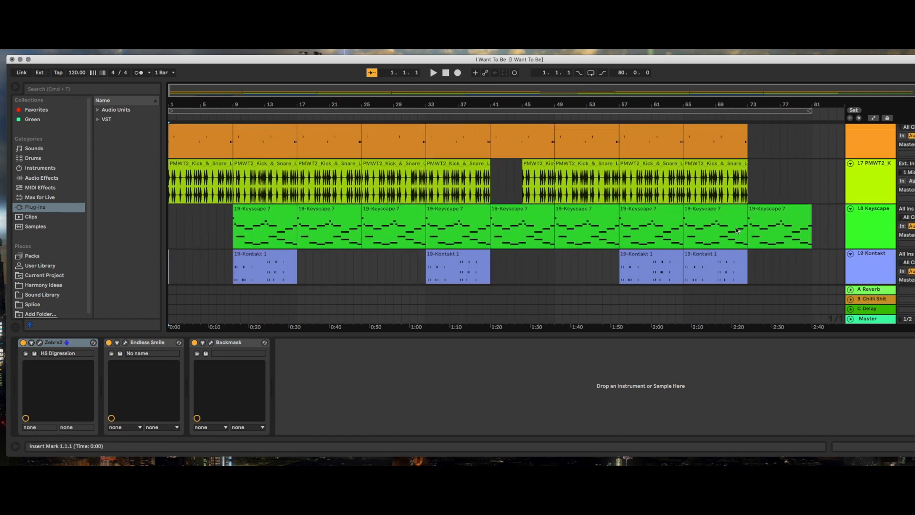
Show the Keyscape track's device chain and play the song from bar 9, stopping around bar 17.
click(244, 216)
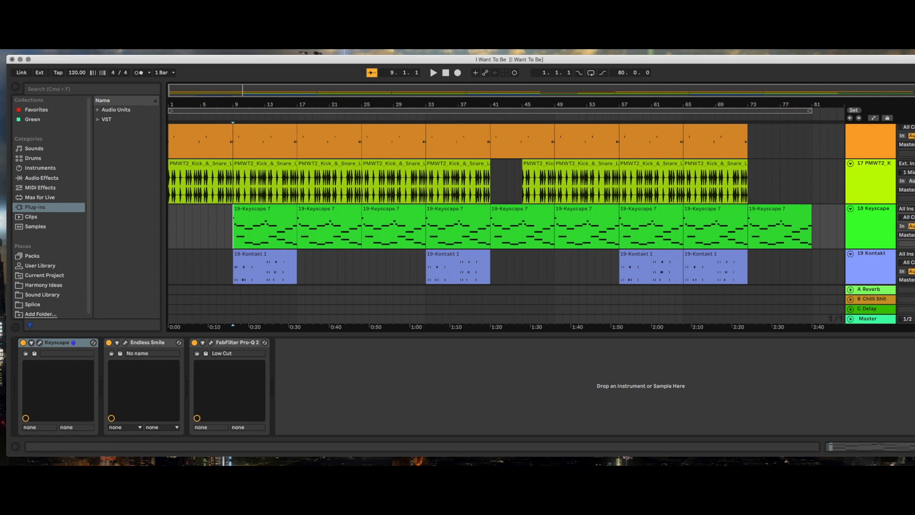
click(434, 73)
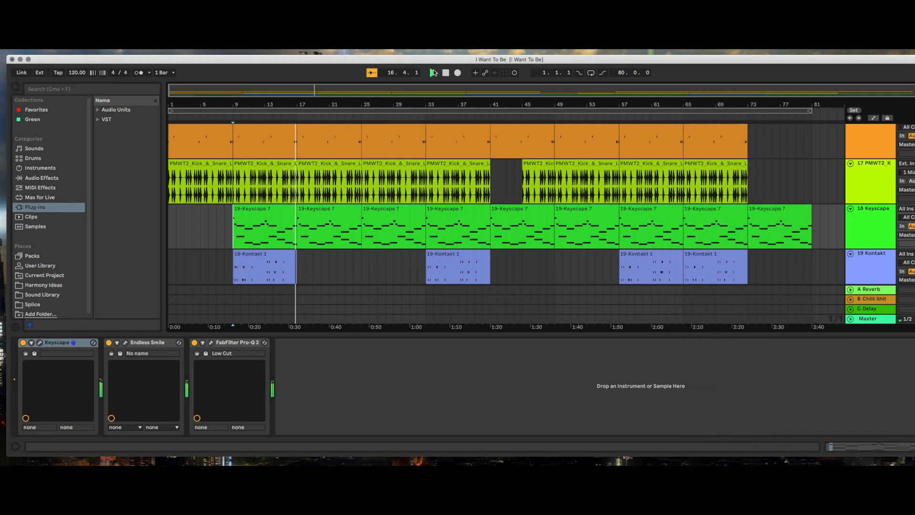
key(space)
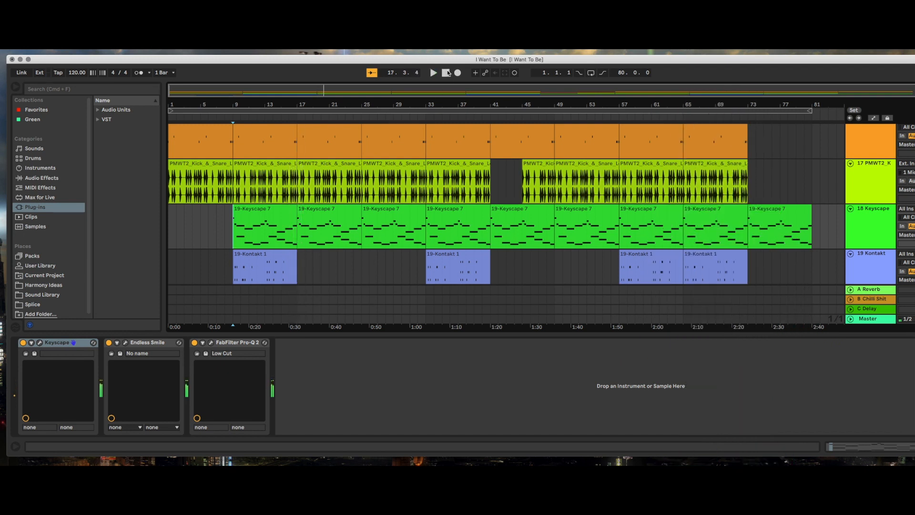
Show the Kontakt track's device chain, view its Evolution Strawberry instrument with the plug-in window moved fully into view, and close the window.
scroll(388, 233, down, 2)
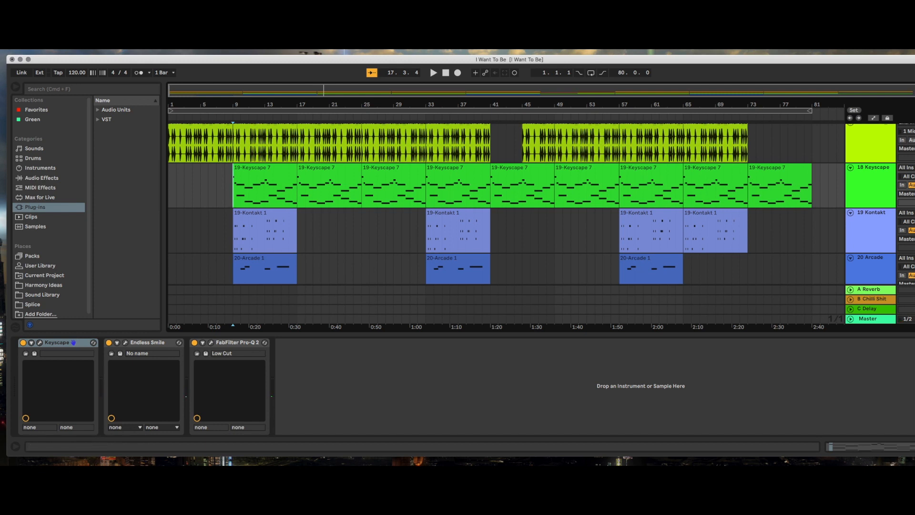
click(231, 213)
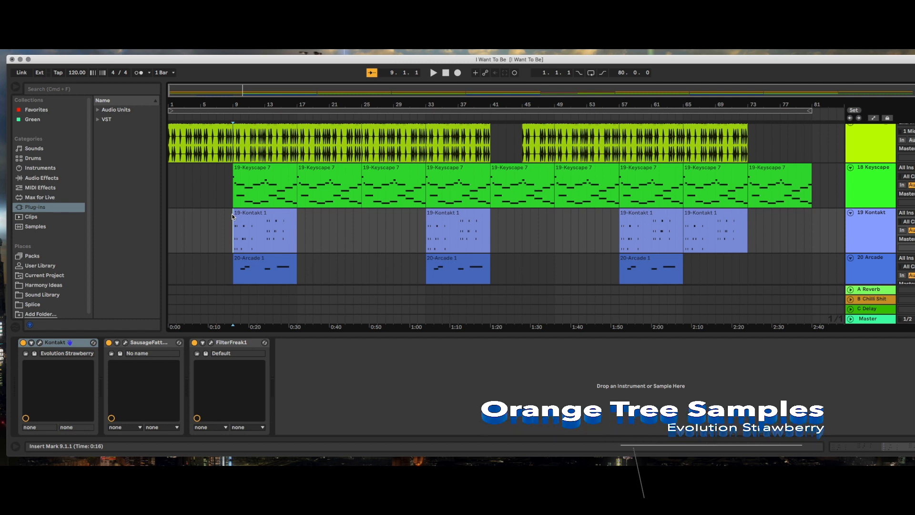
double_click(869, 233)
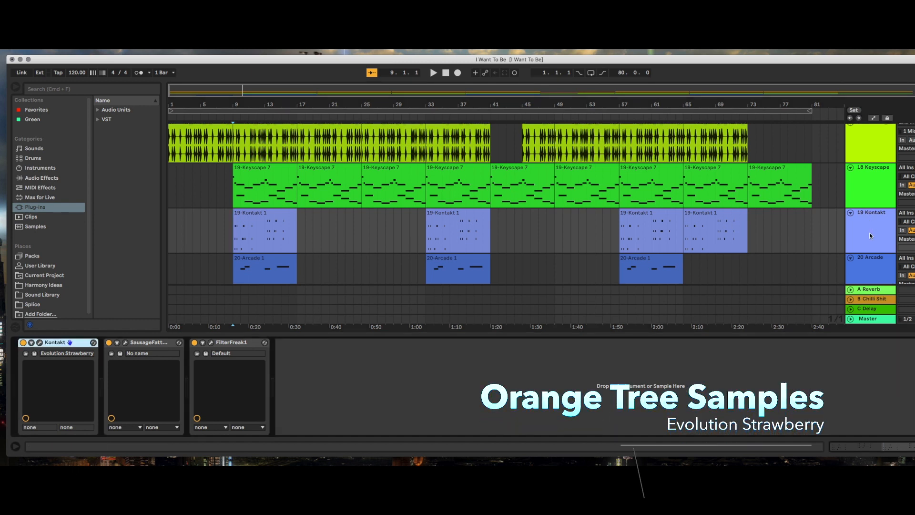
click(40, 342)
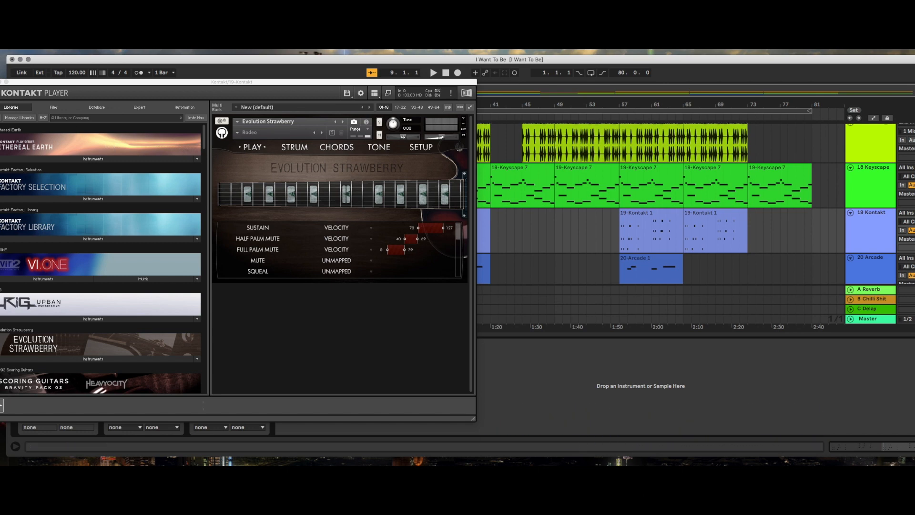
drag(21, 83, 58, 83)
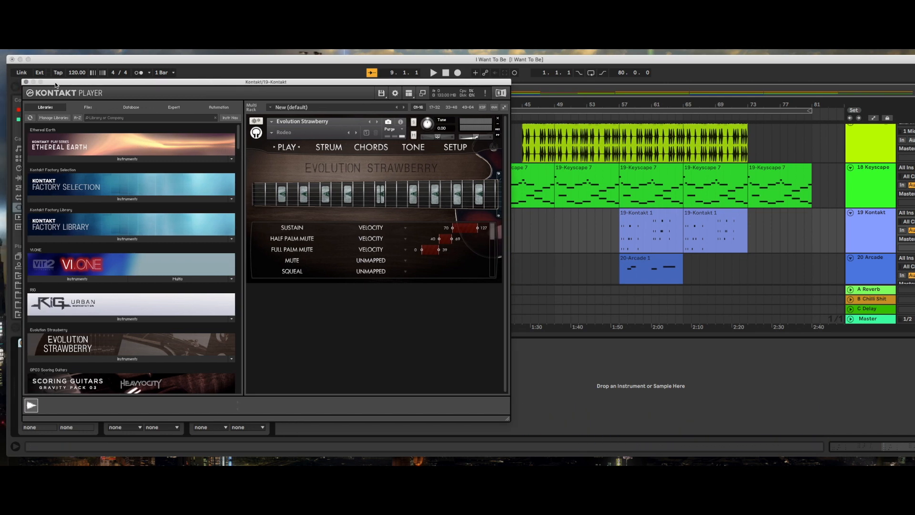
click(26, 82)
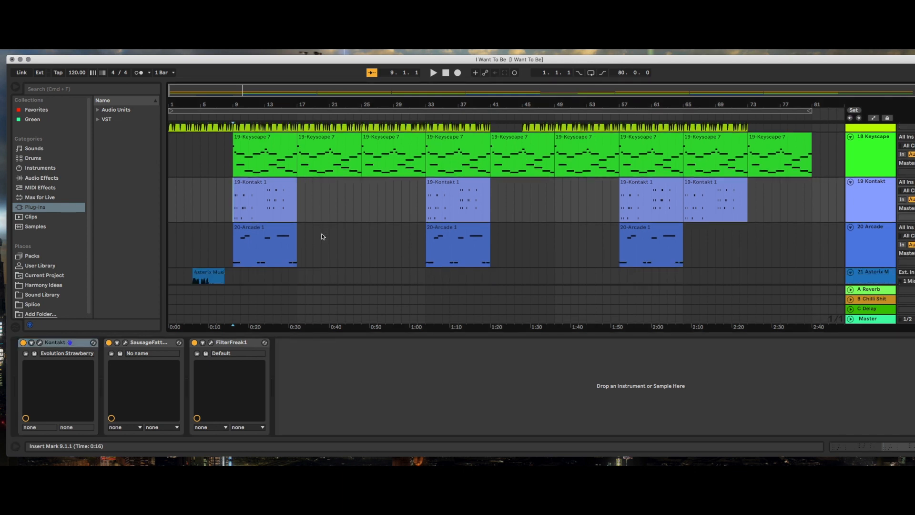
Show the Arcade track's device chain and review the arrangement's tracks from the Asterix audio track back up to Chromaphone.
click(320, 234)
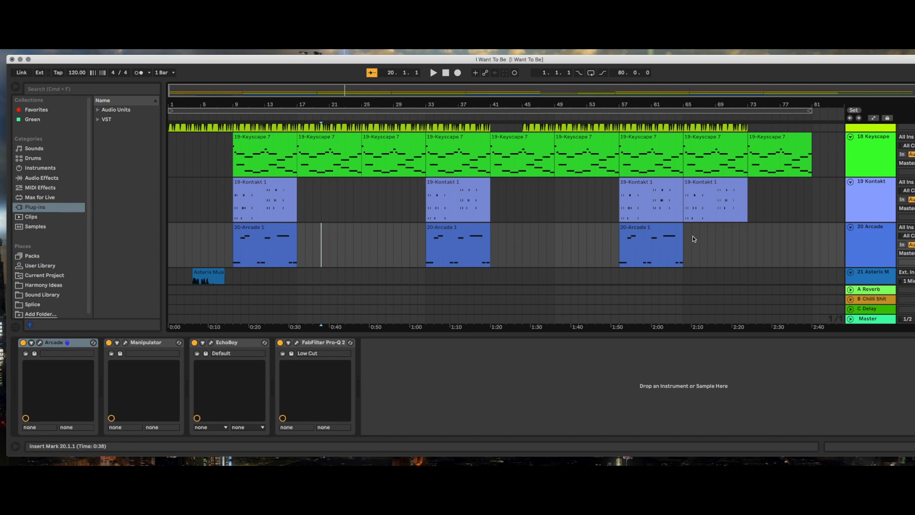
scroll(738, 240, down, 1)
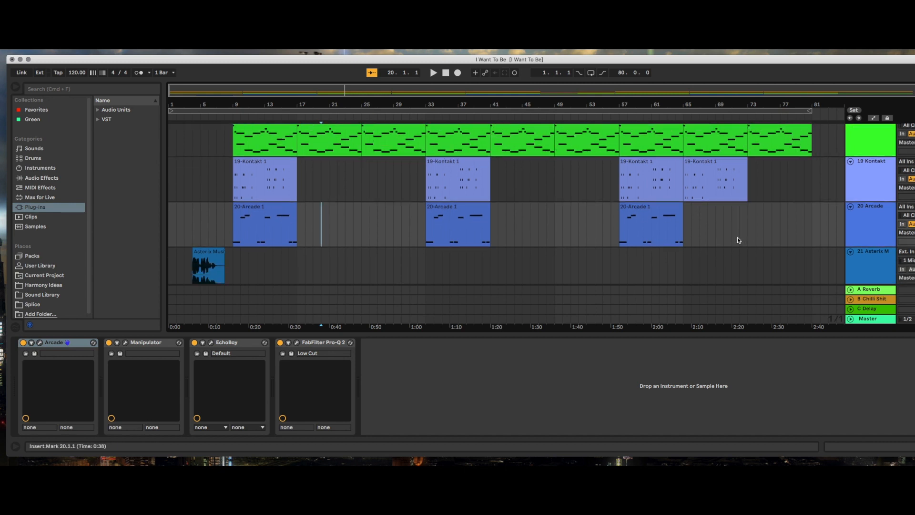
scroll(738, 240, up, 2)
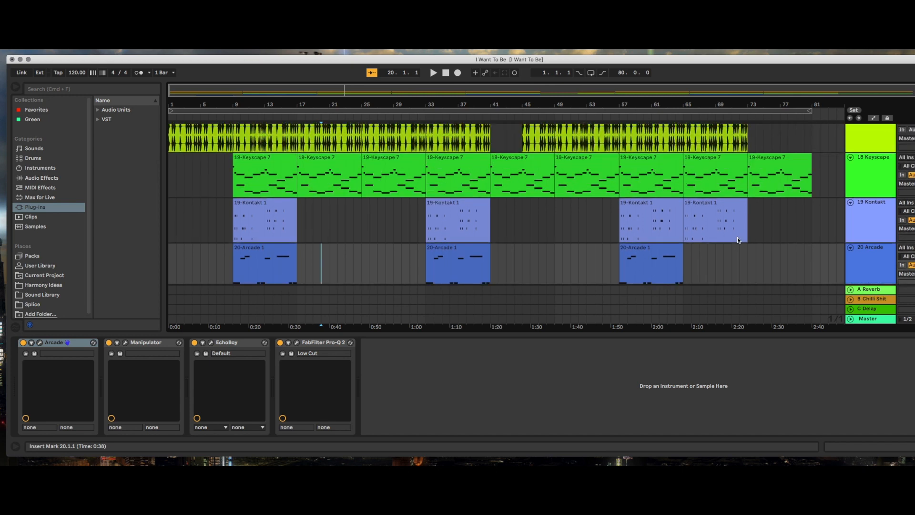
scroll(737, 239, down, 5)
scroll(737, 239, up, 6)
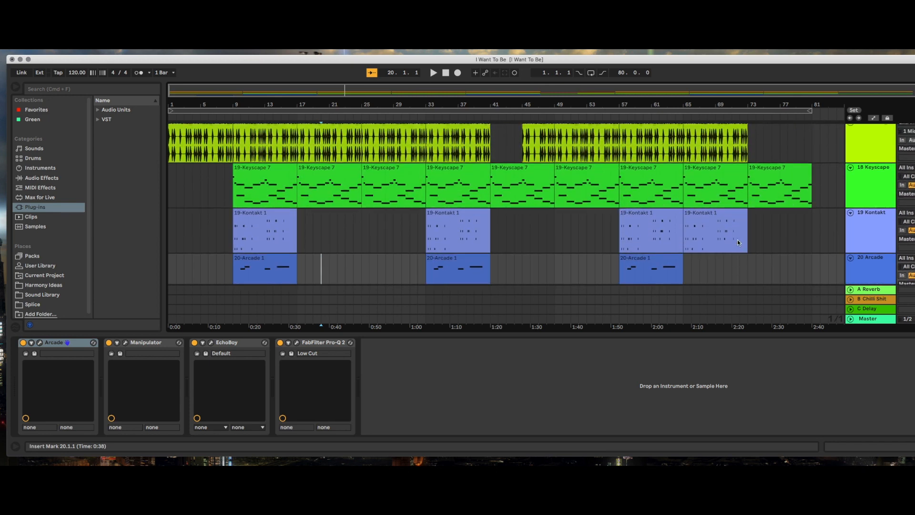
scroll(738, 241, up, 4)
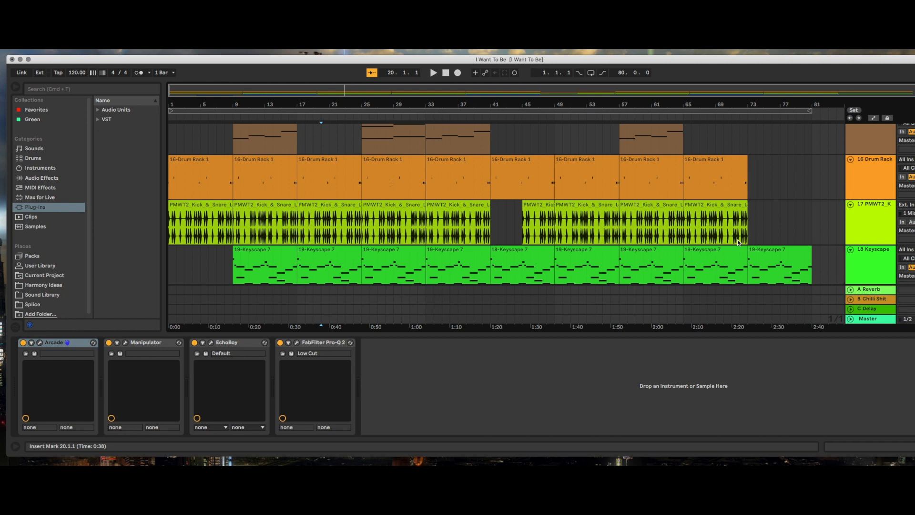
scroll(738, 242, up, 6)
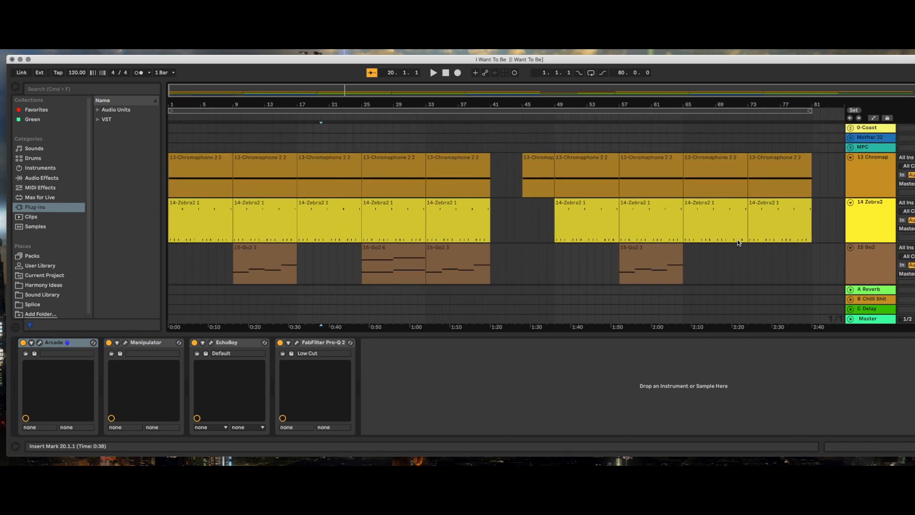